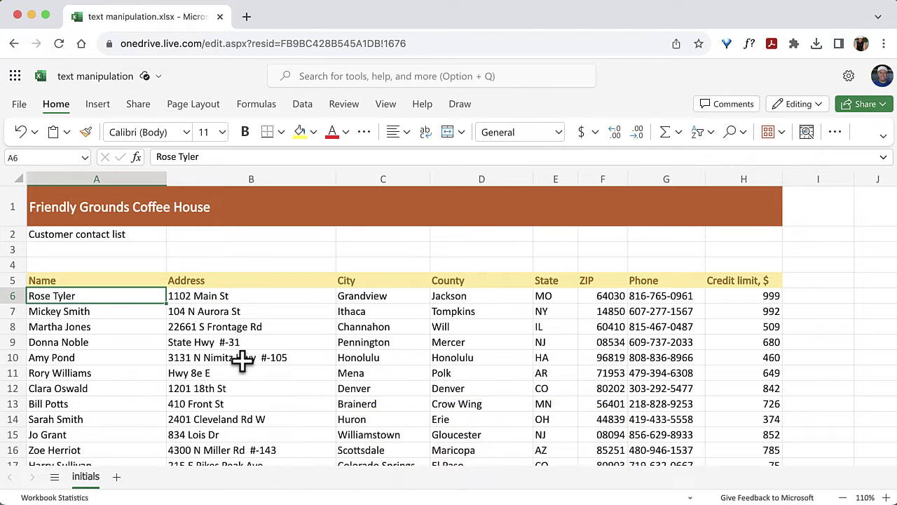
Step: Convert the customer contact list in A5:H505 into a table with headers
key("super+l")
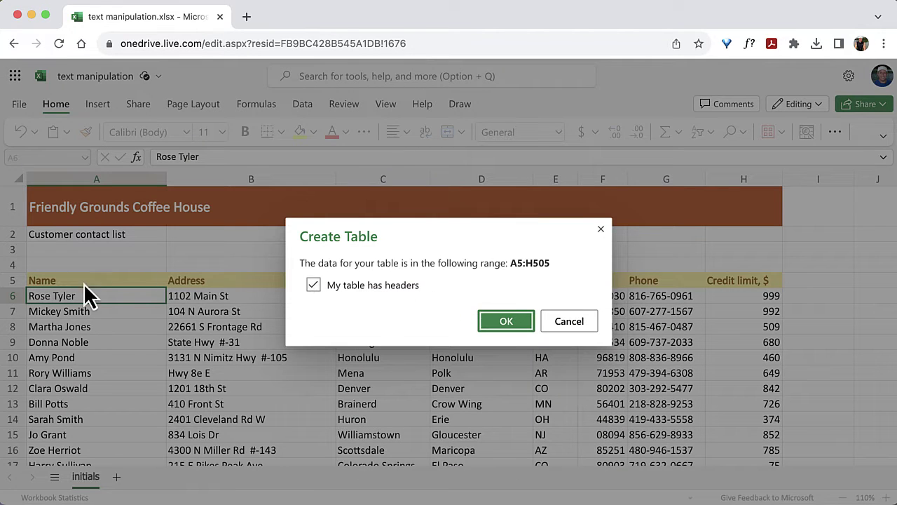
left_click(506, 322)
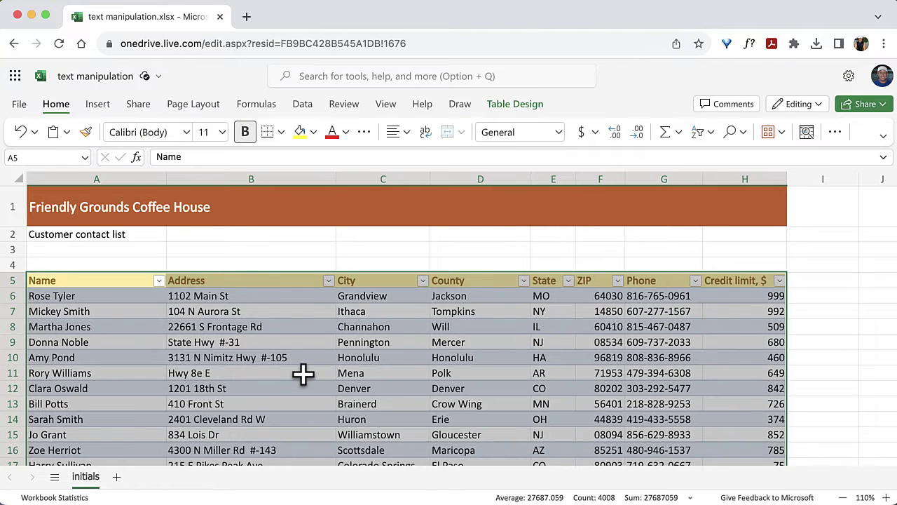
left_click(303, 373)
Step: Insert a new column before Address and rename its header to Initials
scroll(303, 374, "down", 3)
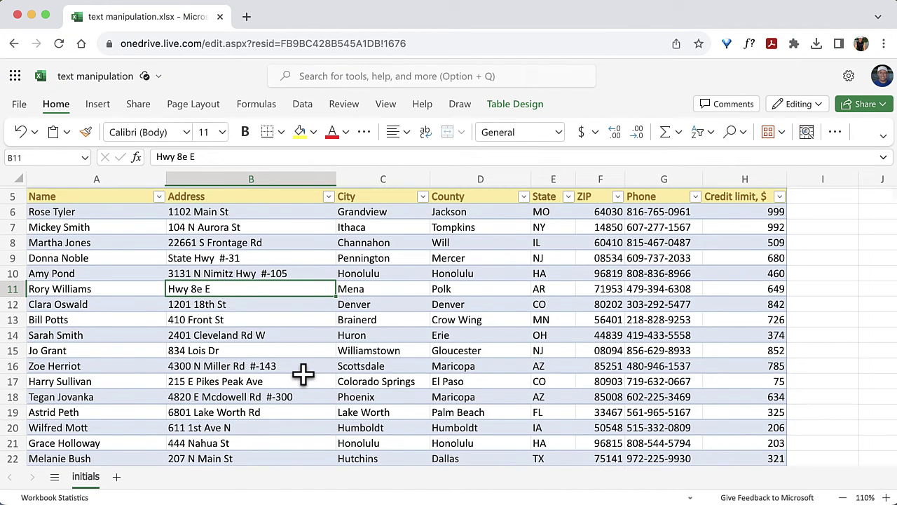
right_click(239, 181)
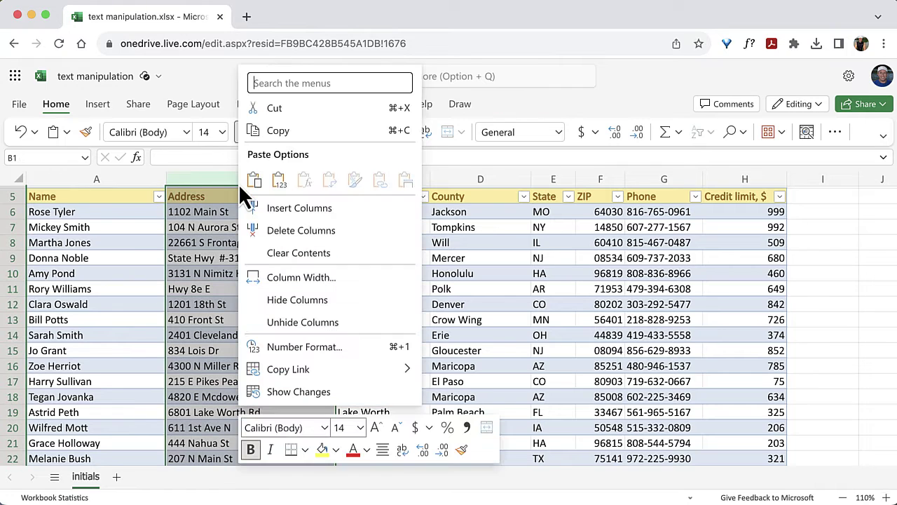
left_click(279, 208)
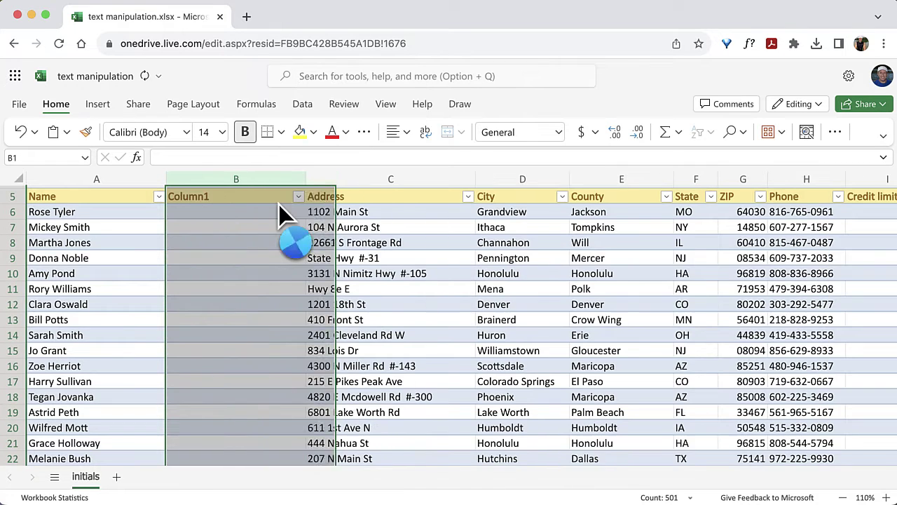
scroll(266, 234, "up", 1)
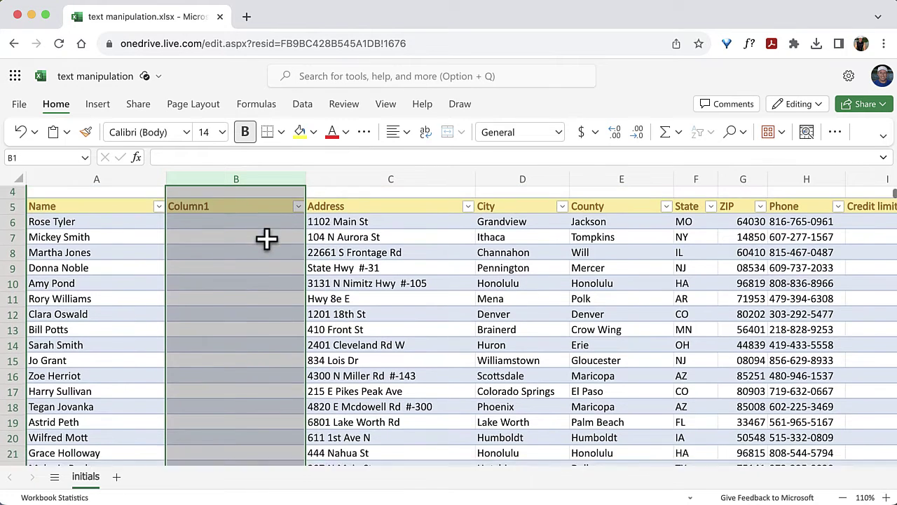
left_click(240, 203)
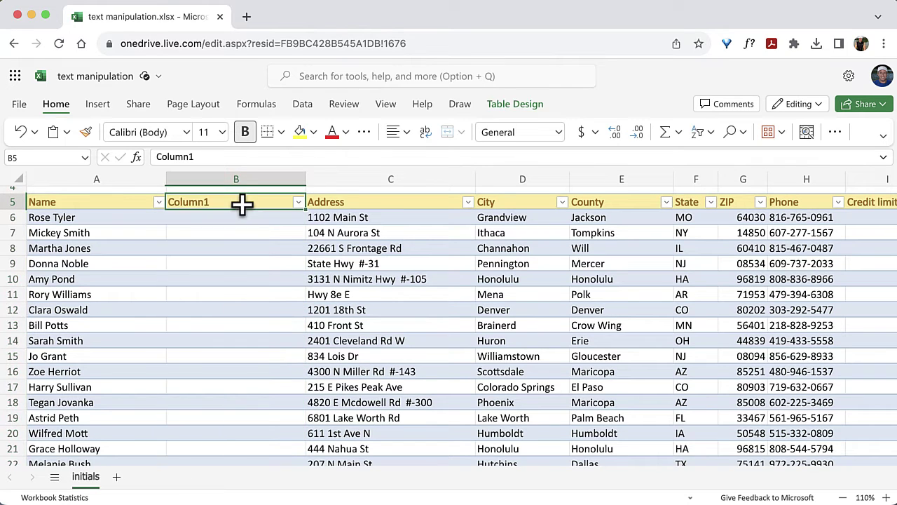
double_click(241, 203)
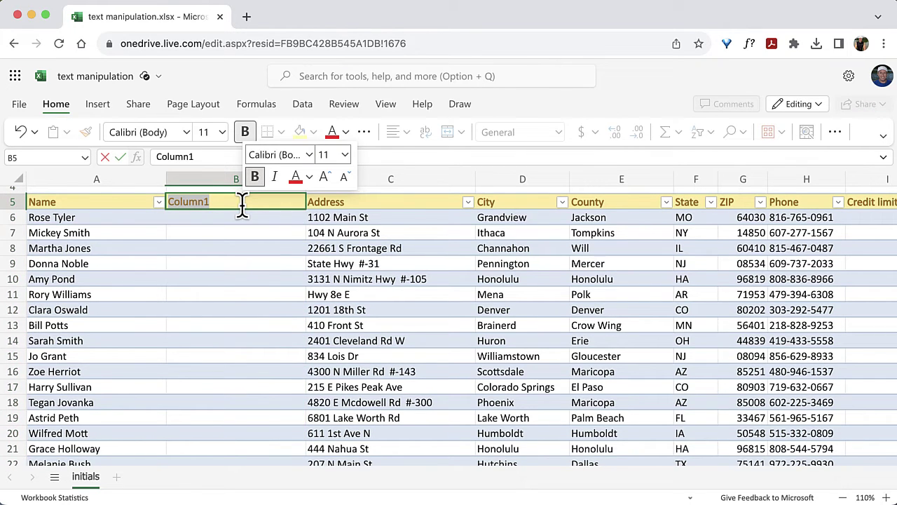
type("Initials")
key("Return")
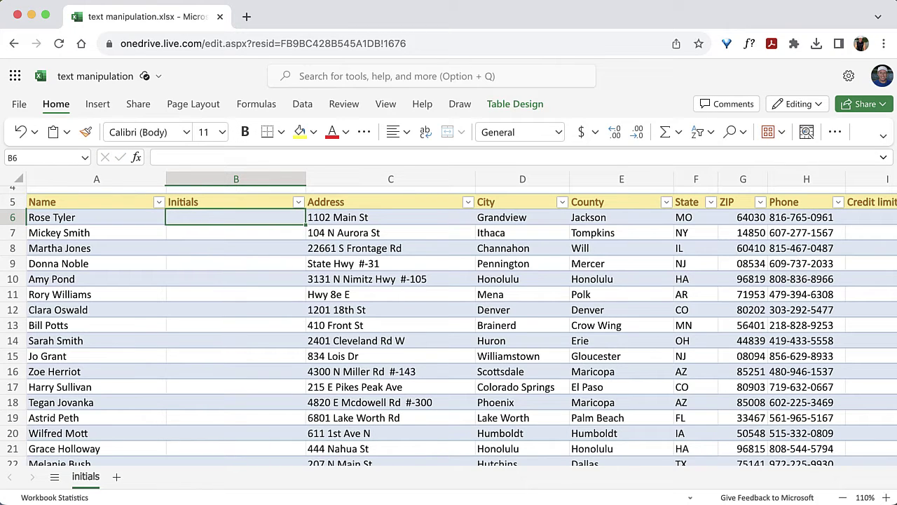
Step: Enter RT and MS in B6:B7, apply the suggested formula to the whole Initials column, and narrow the column
type("RT")
key("Return")
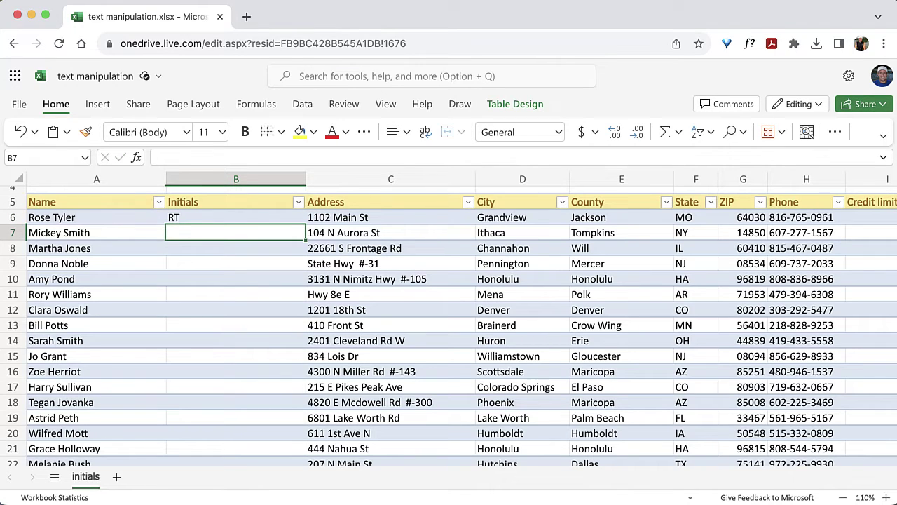
type("MS")
key("Return")
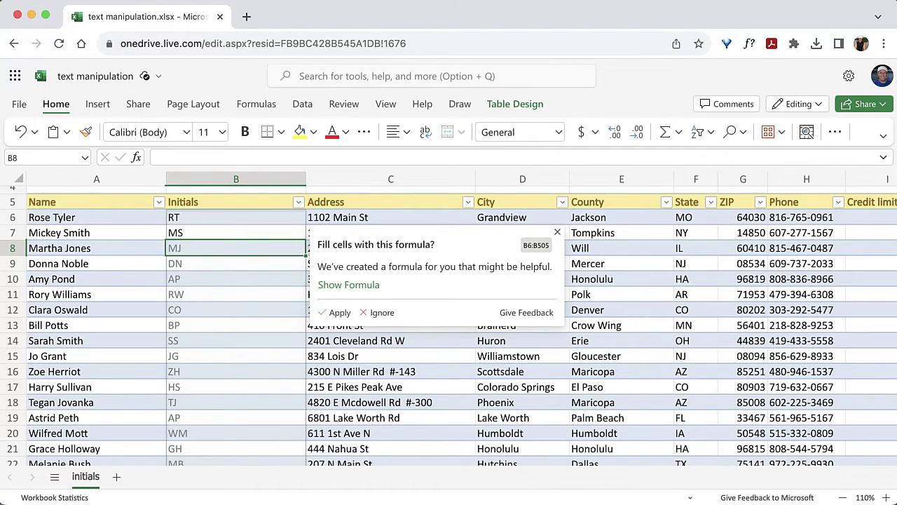
left_click(341, 313)
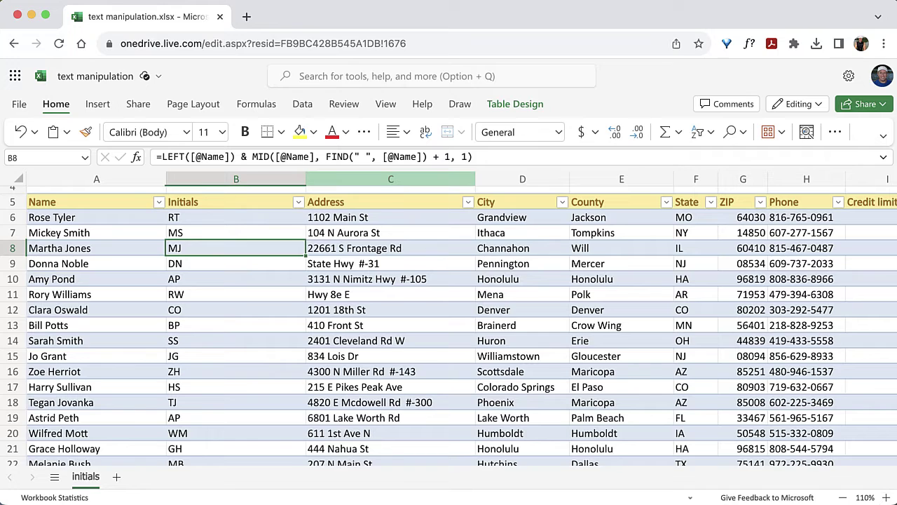
left_click_drag(305, 180, 252, 181)
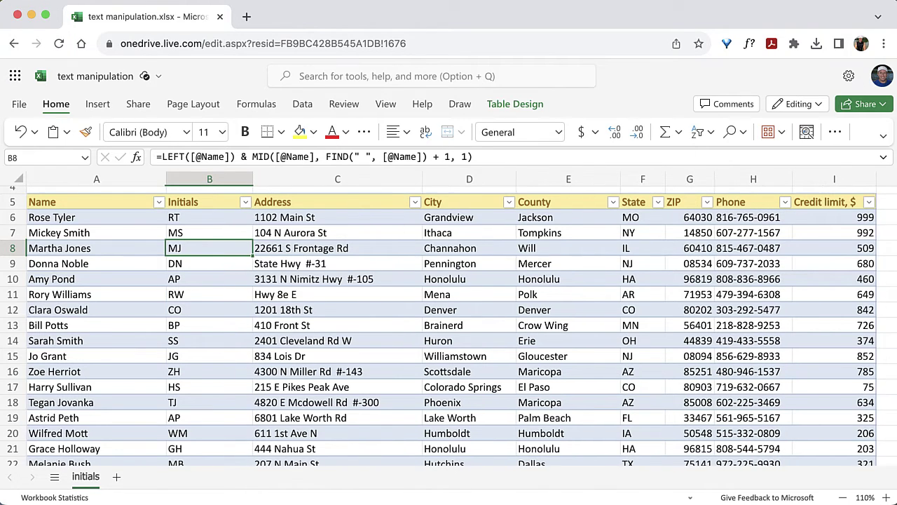
left_click(209, 233)
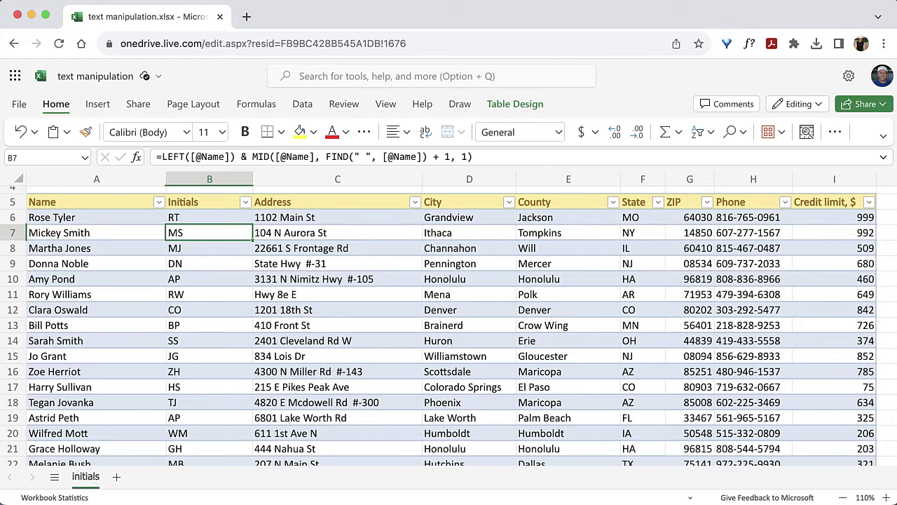
Step: Widen column J and add the header Rounded limit in J5, beside the Credit limit column
scroll(456, 319, "right", 10)
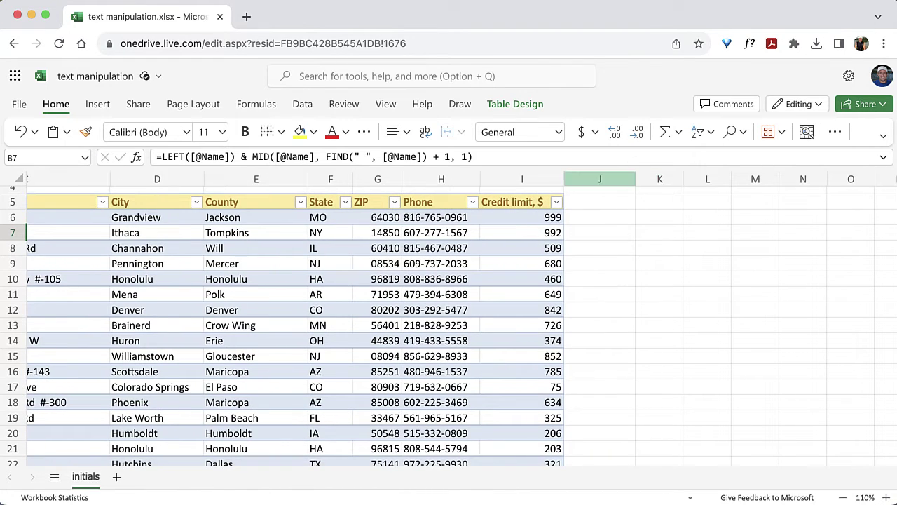
left_click_drag(637, 178, 669, 179)
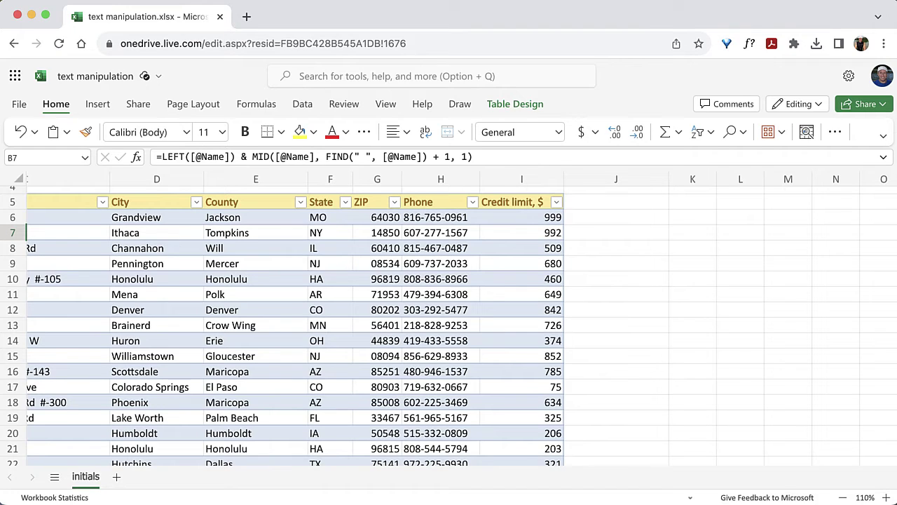
left_click(616, 202)
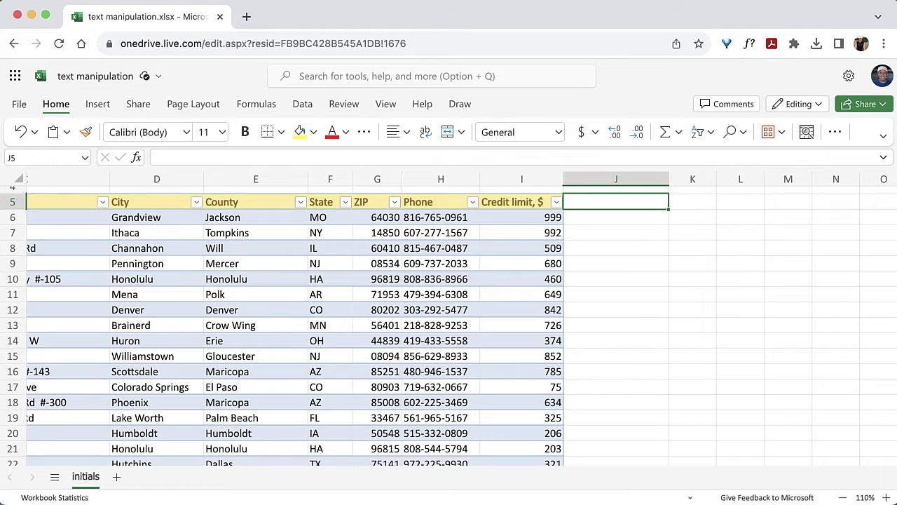
type("Rounded li")
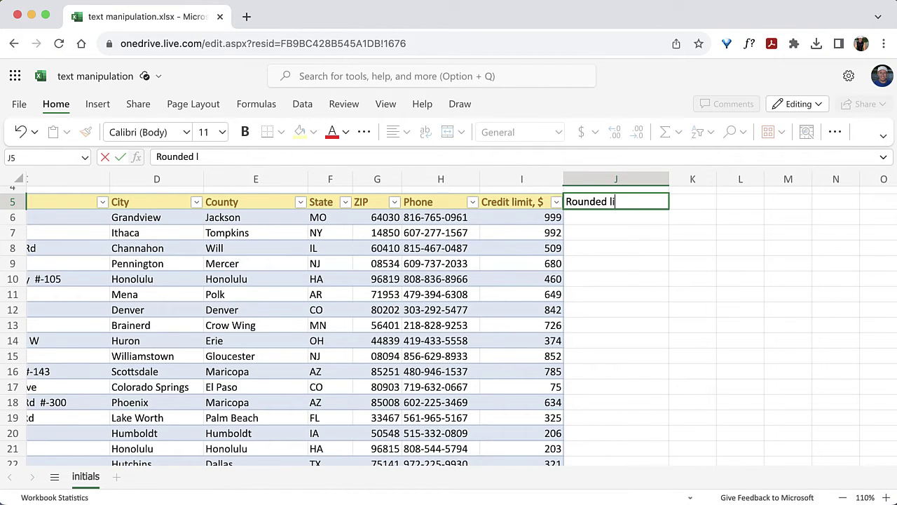
type("mit")
key("Return")
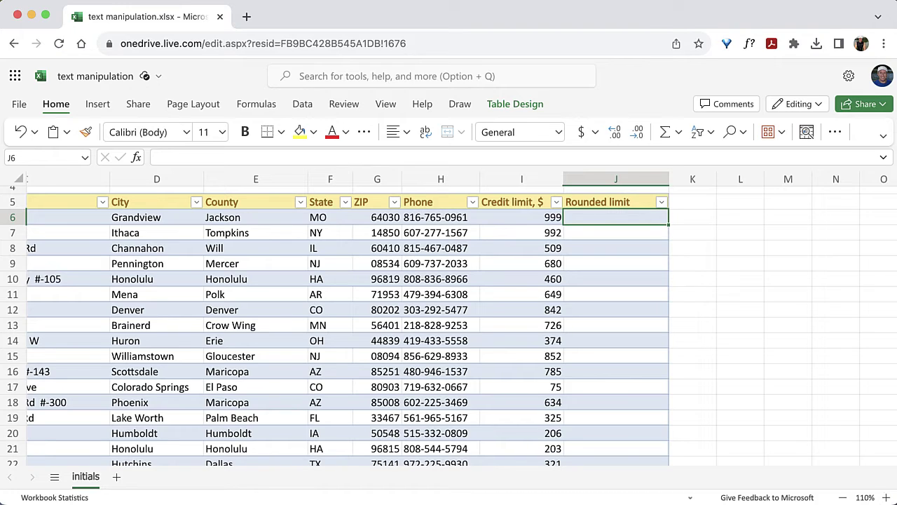
Step: Enter 1000, 1000 and 600 in J6:J8 and apply the suggested formula to fill the Rounded limit column
type("1000")
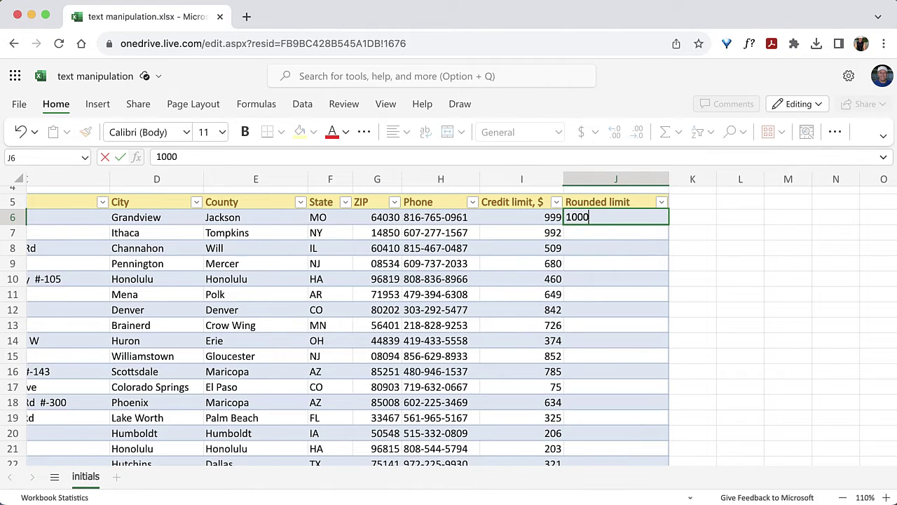
key("Return")
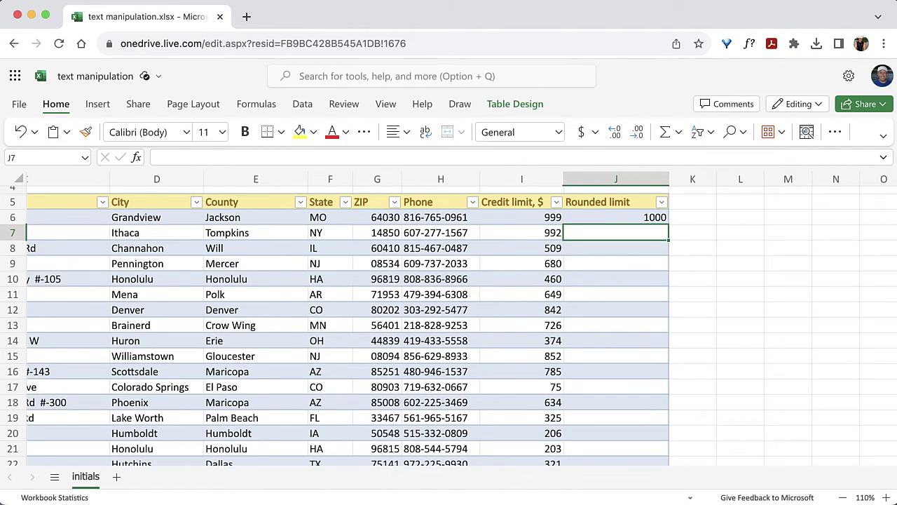
type("1000")
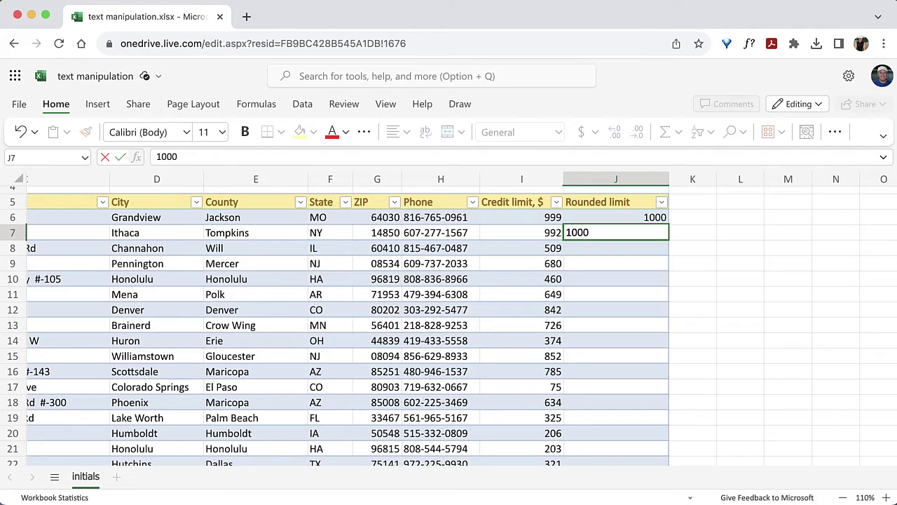
key("Return")
type("600")
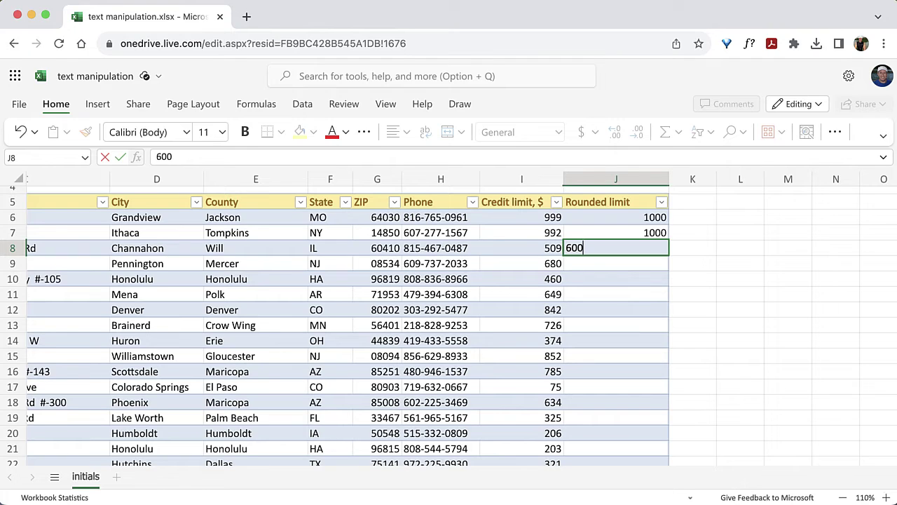
key("Return")
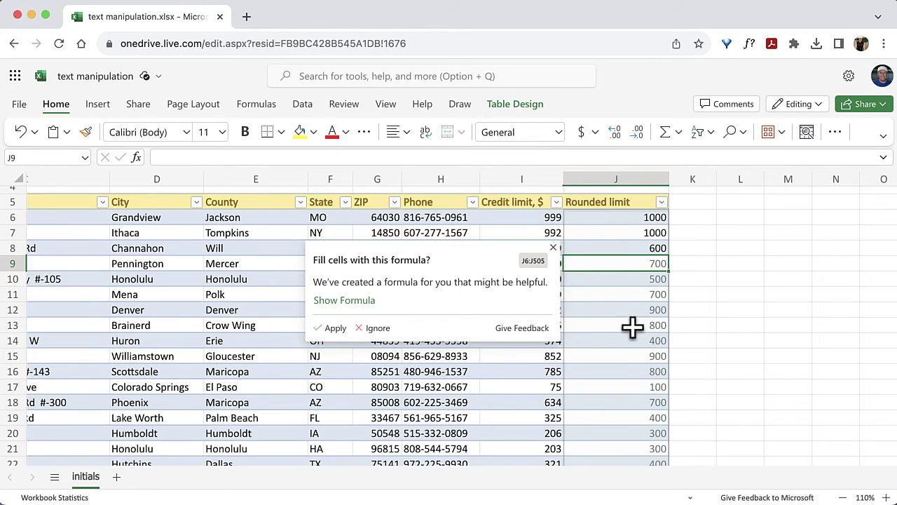
left_click(332, 328)
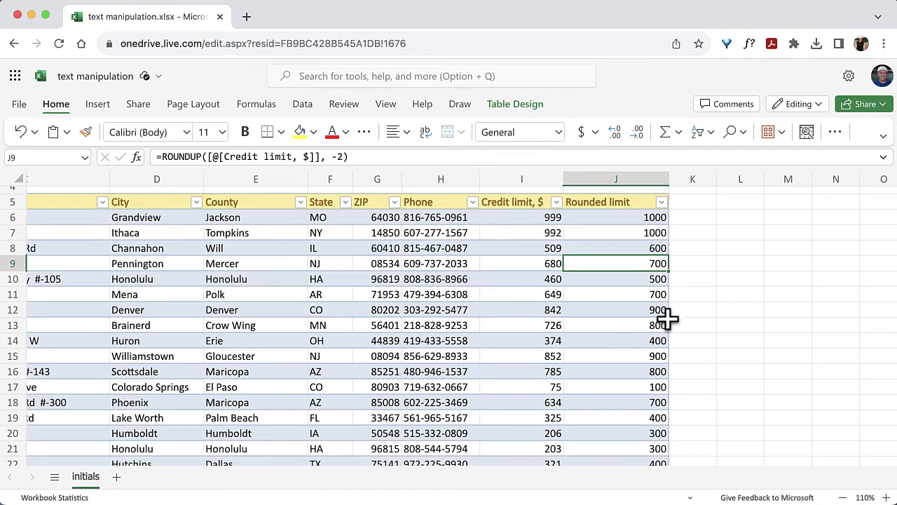